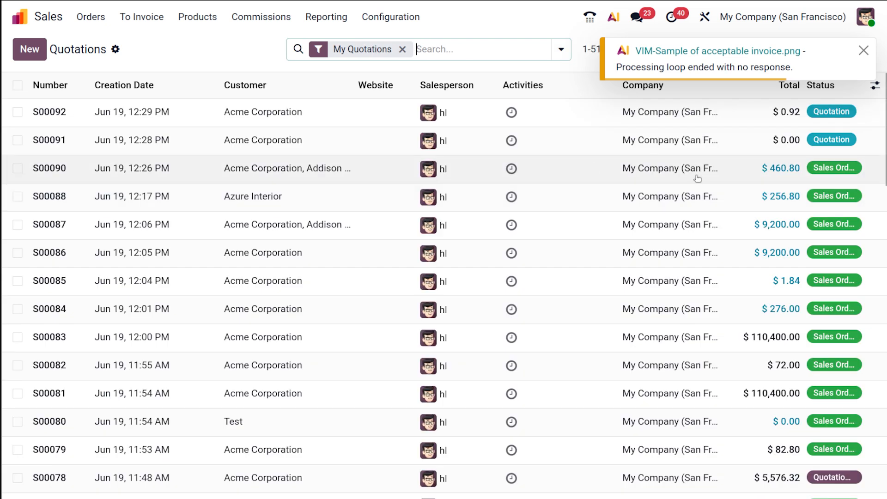
Dismiss the processing notification and look through the list of existing quotations
left_click(864, 51)
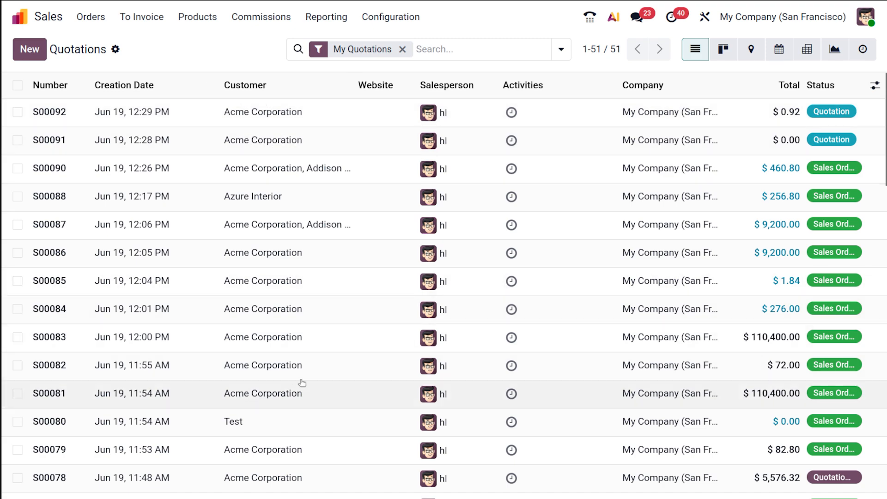
scroll(314, 309, "down", 3)
scroll(316, 310, "down", 10)
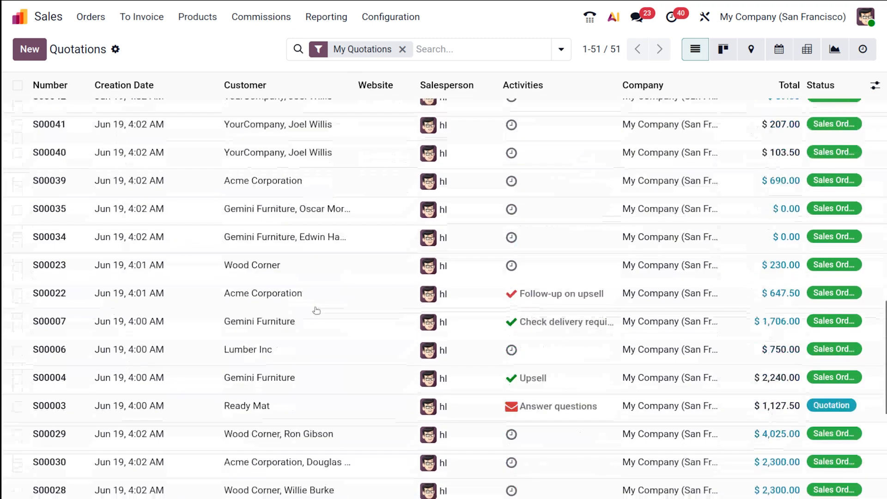
scroll(316, 310, "up", 15)
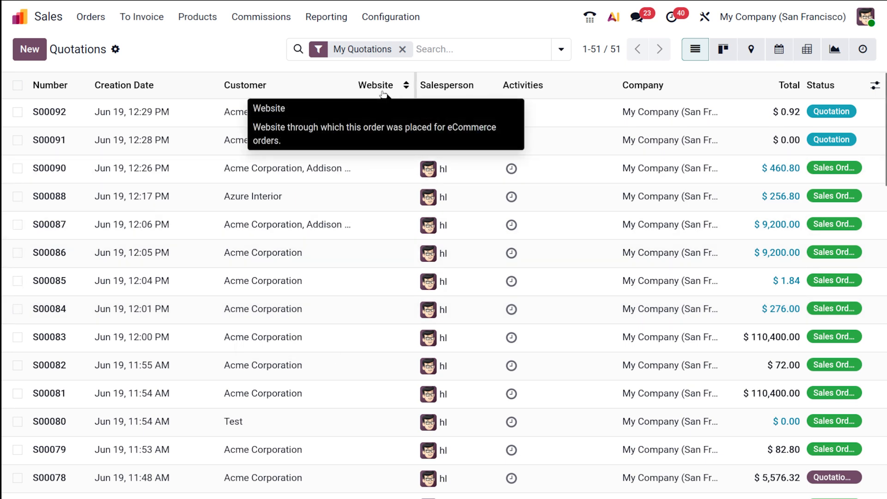
Open the Sales settings and review the Quotations & Orders options, including Quotation Templates and Default Quotation Validity
left_click(391, 16)
left_click(402, 46)
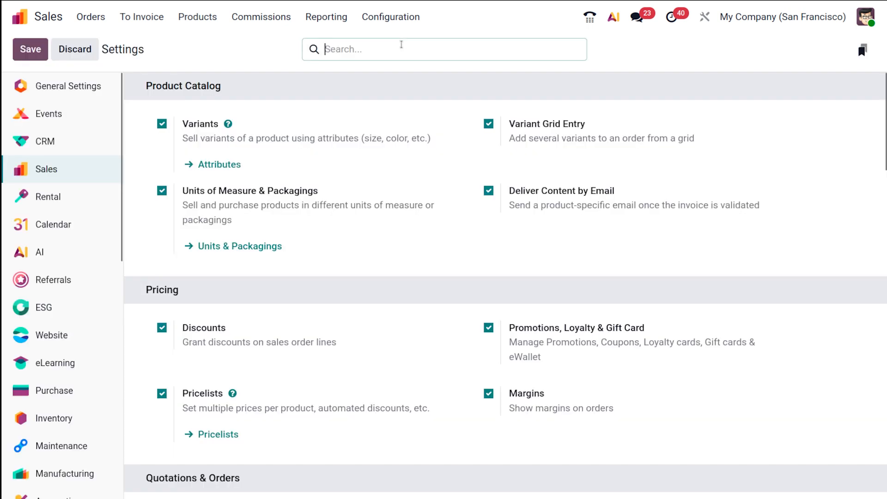
scroll(355, 326, "down", 5)
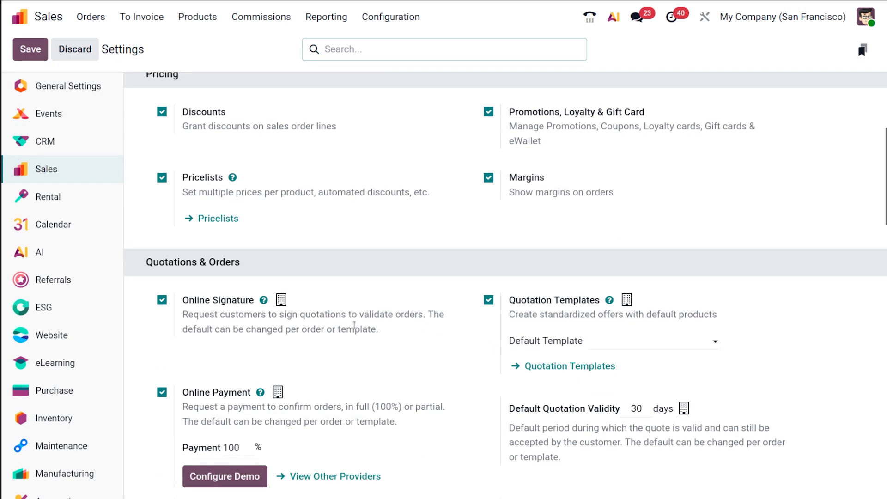
scroll(354, 326, "down", 4)
scroll(354, 328, "up", 3)
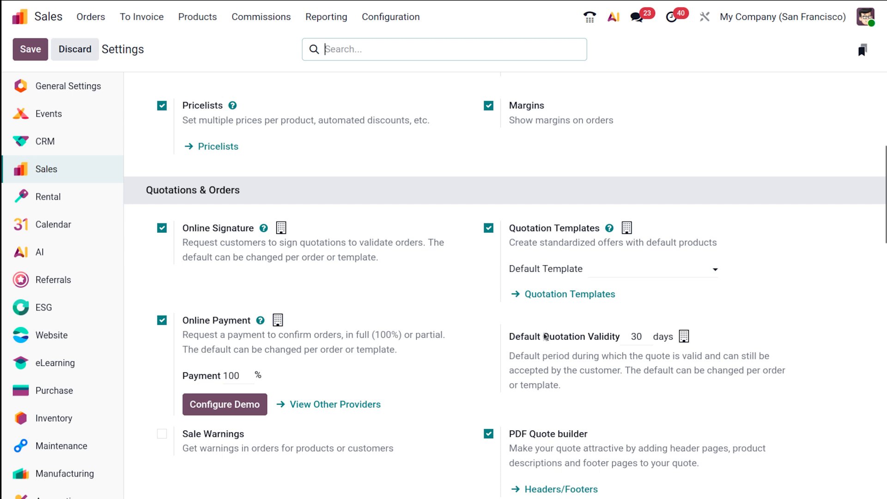
mouse_move(545, 338)
Open the list of quotation templates from the Sales configuration
left_click(380, 17)
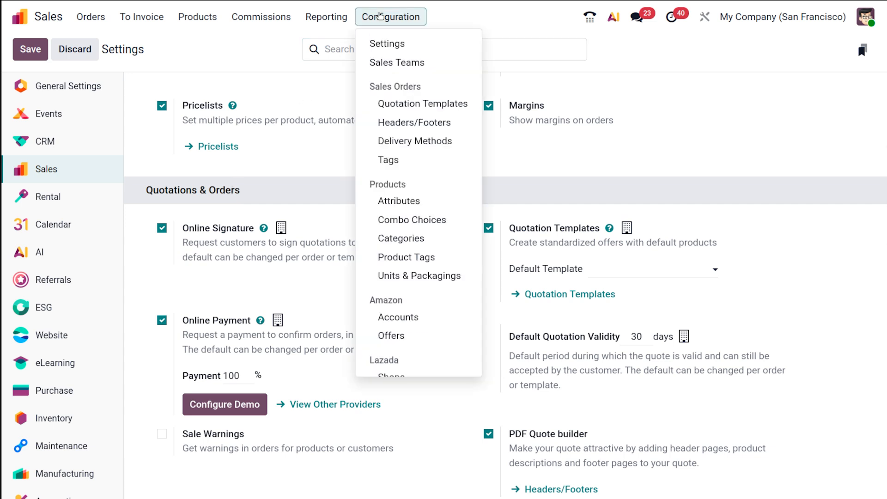
left_click(423, 104)
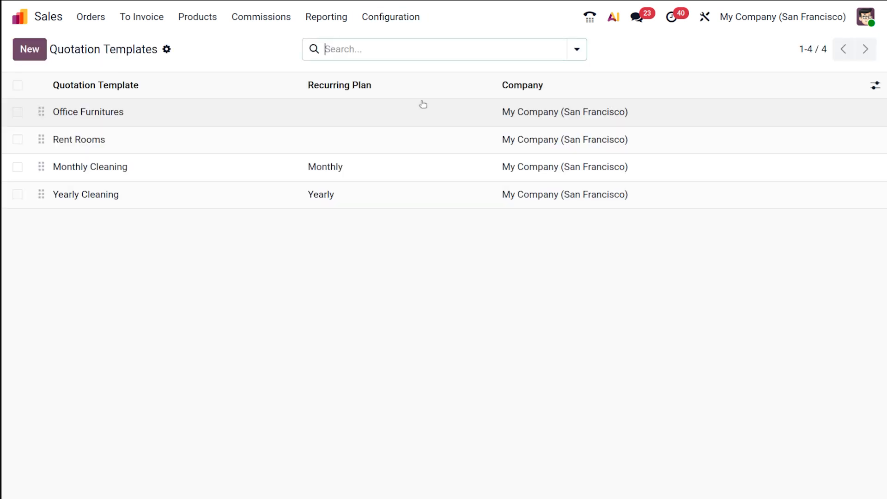
left_click(394, 18)
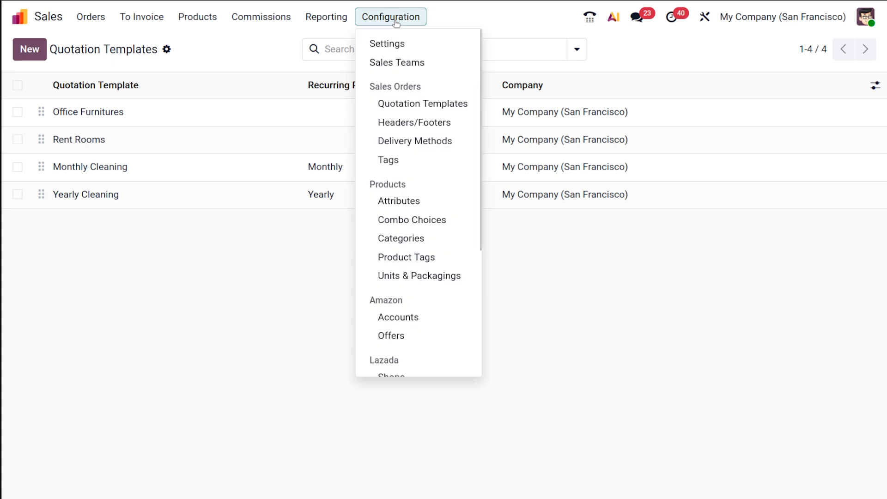
left_click(255, 304)
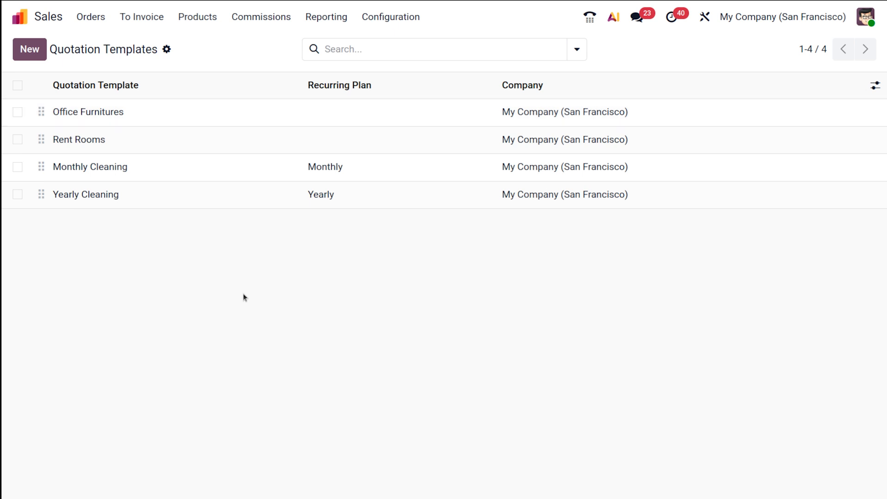
Create a new quotation template named "Standard Office furniture package"
left_click(28, 48)
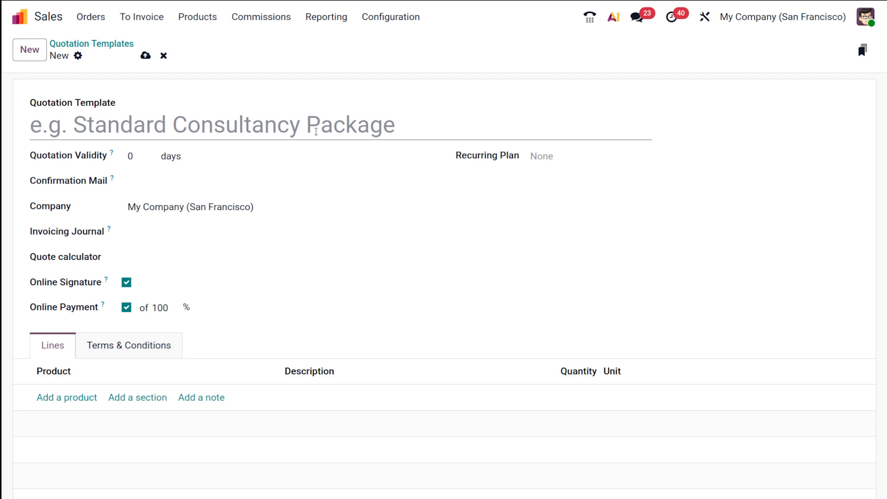
type("Sta")
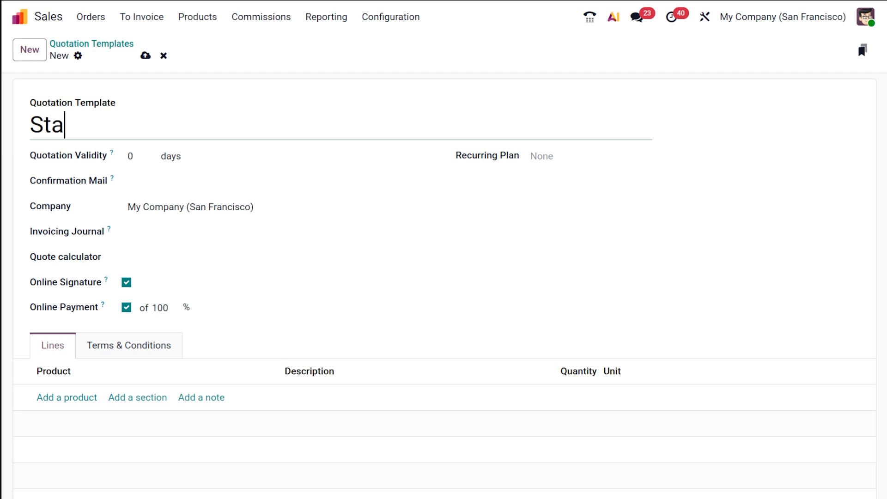
type("ndard ")
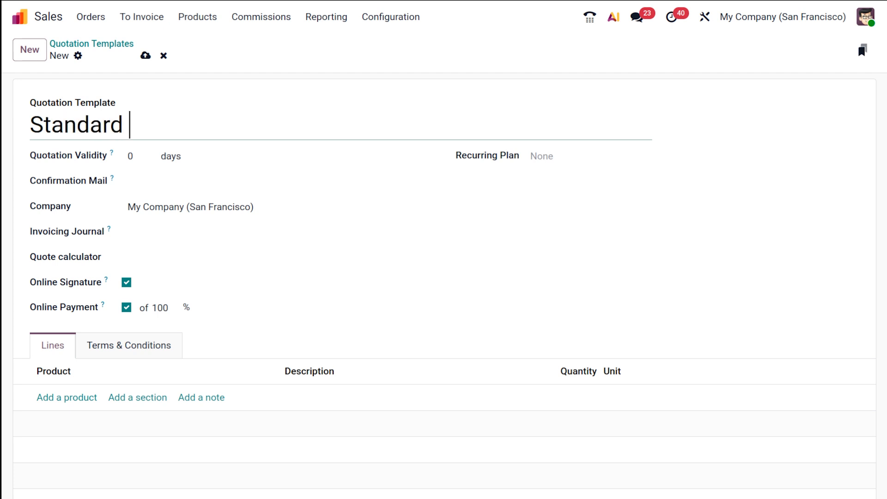
type("Office fur")
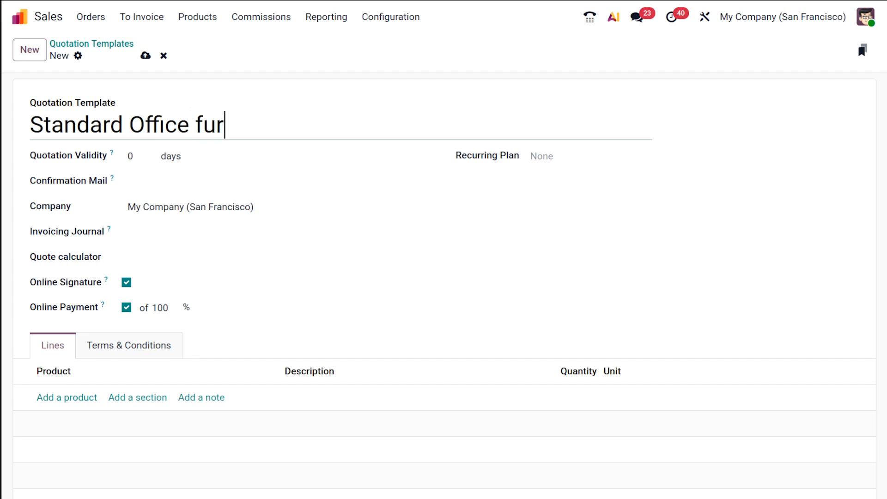
type("niture p")
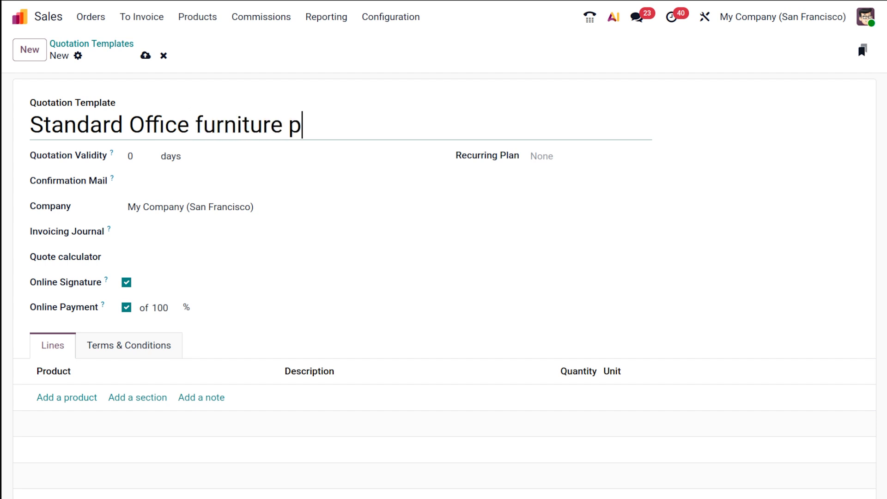
type("ackage")
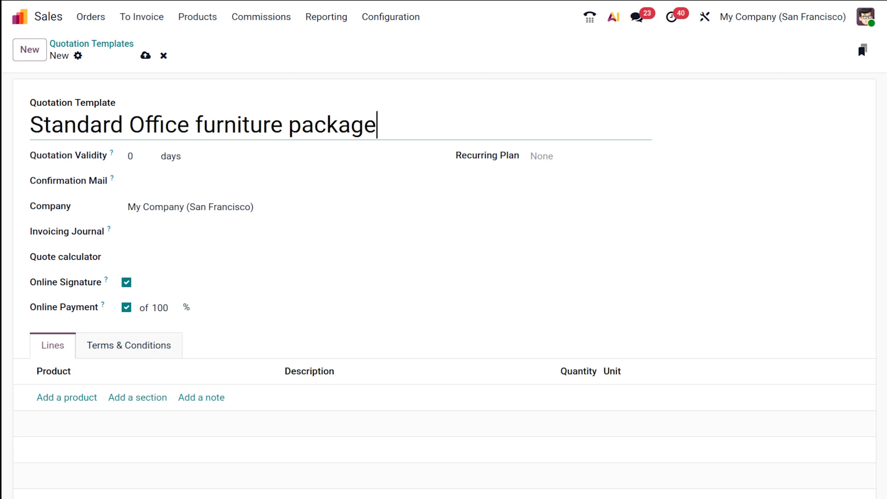
Dismiss the notification and set the template's quotation validity to 20 days
left_click(137, 158)
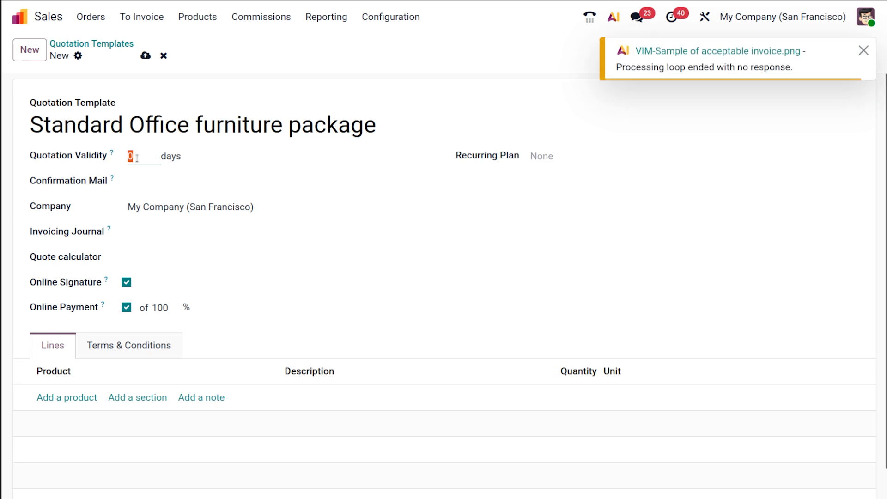
left_click(863, 51)
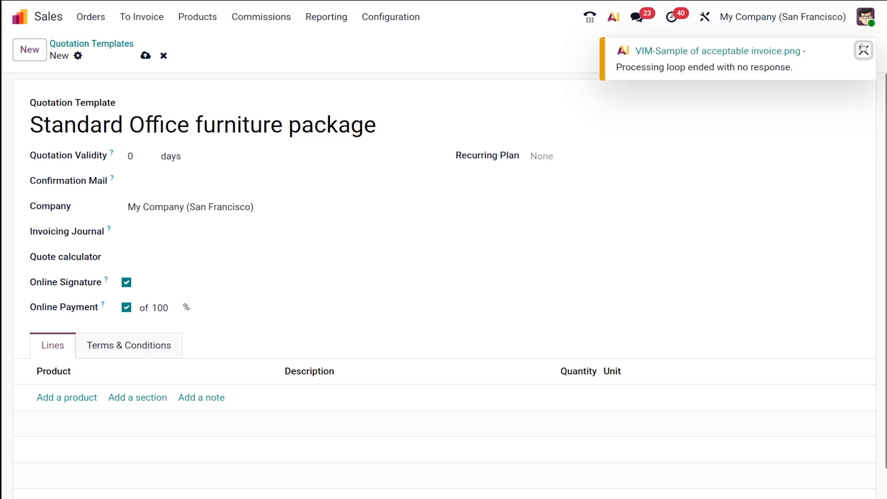
left_click(144, 152)
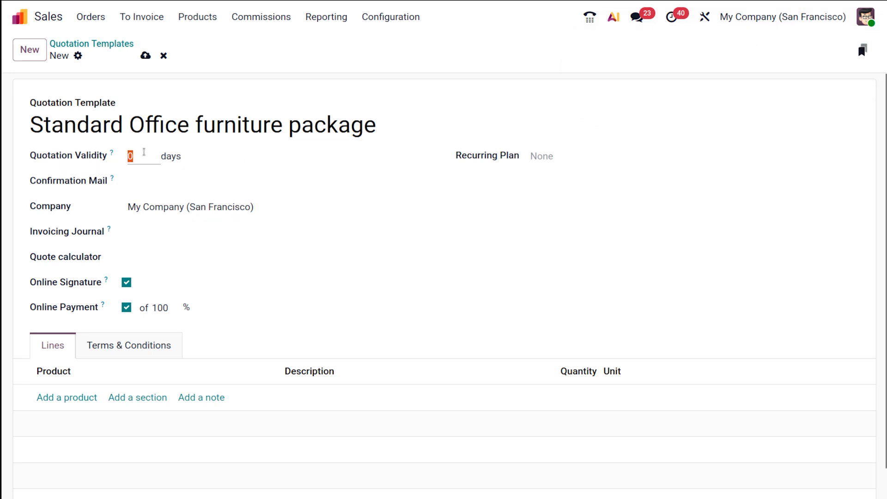
type("20")
Add the product [FURN_7777] Office Chair to the template lines with a quantity of 5
scroll(206, 304, "down", 1)
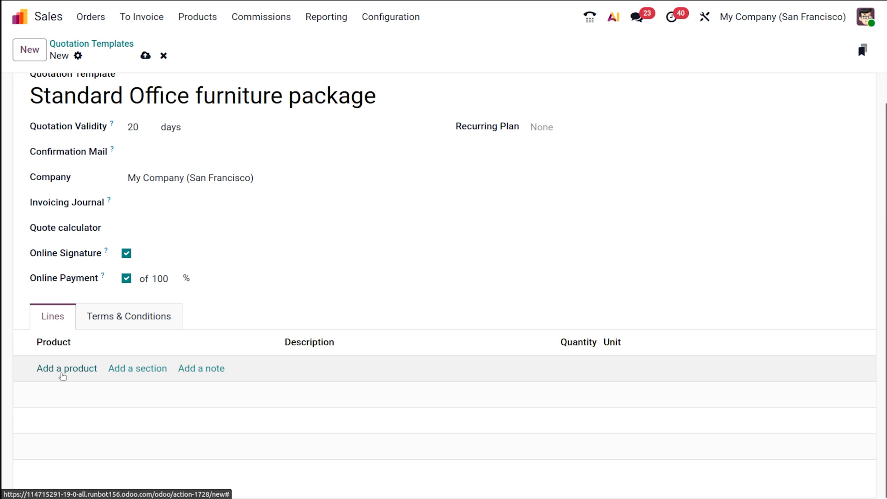
left_click(61, 374)
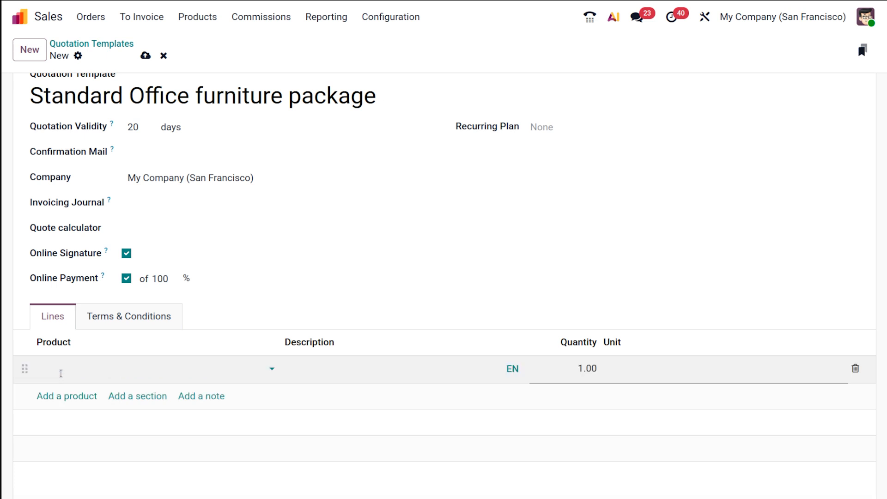
left_click(61, 373)
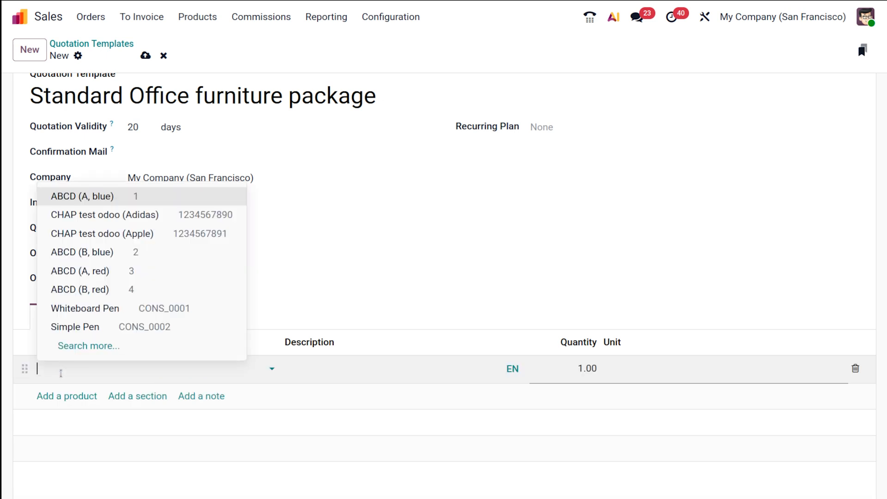
type("off")
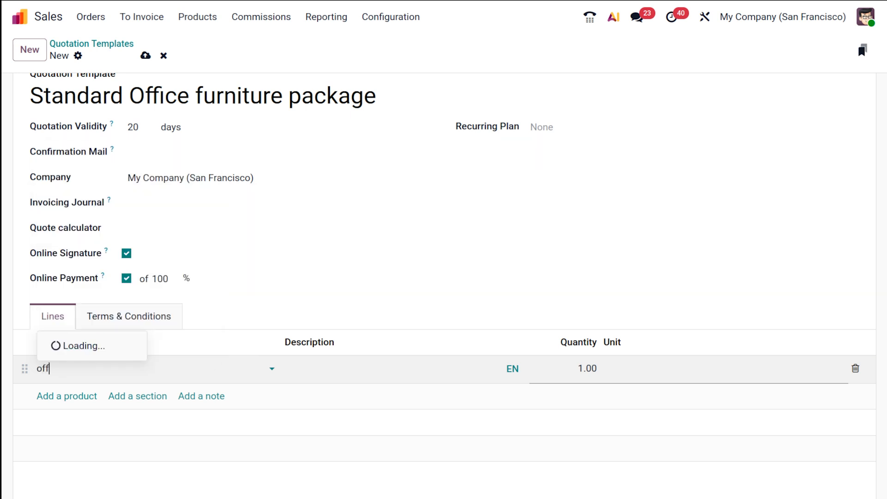
left_click(108, 216)
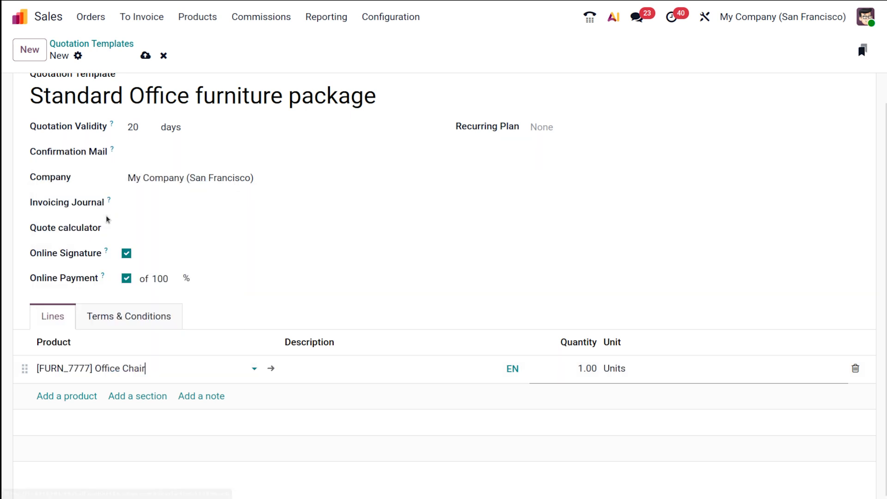
left_click(587, 369)
type("5")
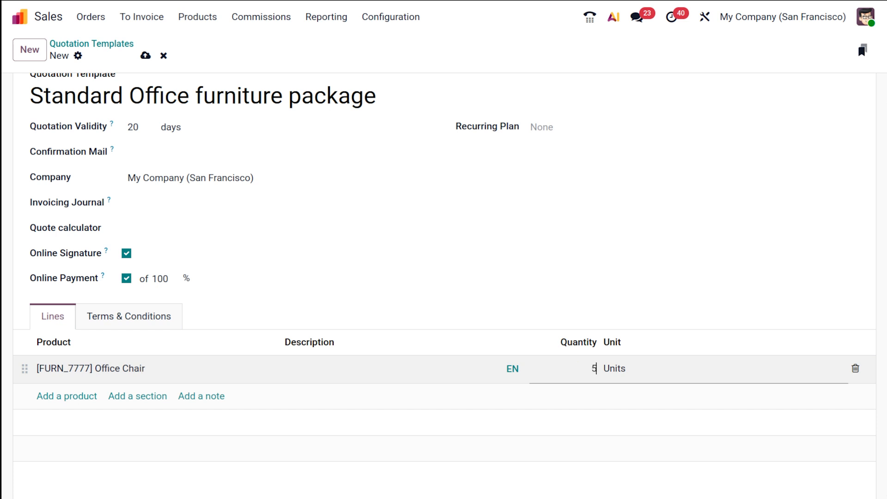
Add the product [DESK0005] Customizable Desk (White, Custom) to the template lines with a quantity of 5
left_click(65, 396)
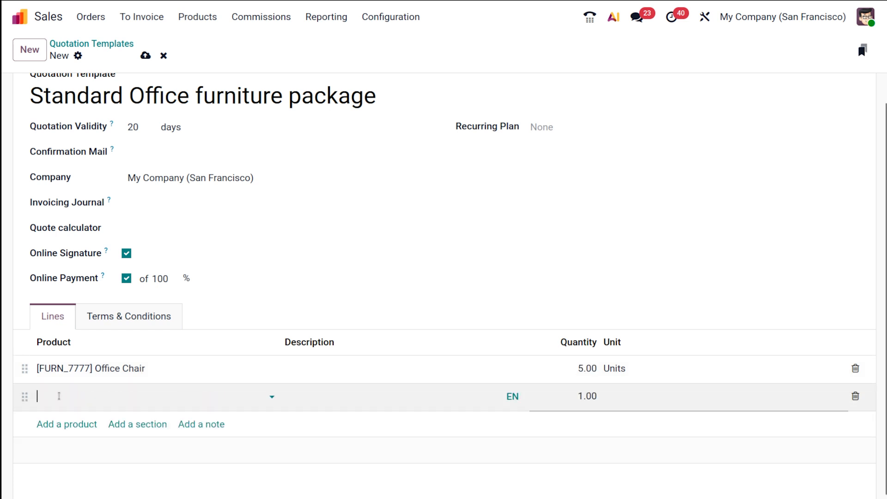
type("des")
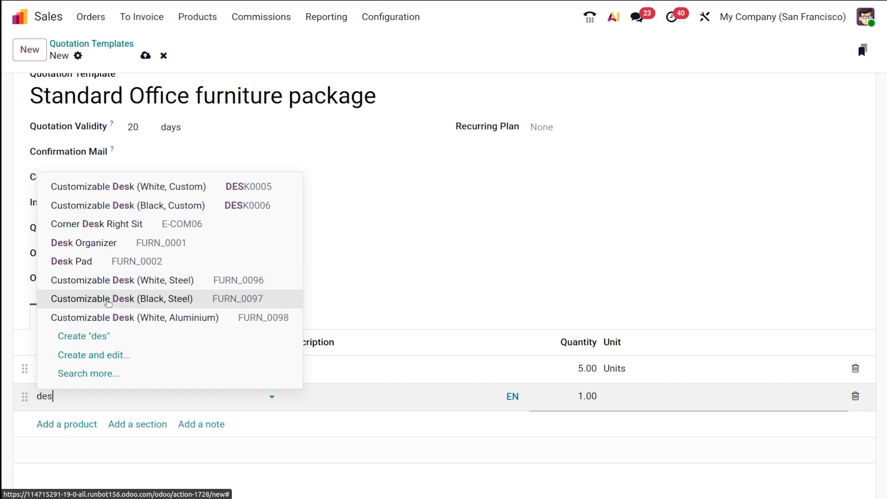
left_click(120, 186)
left_click(586, 396)
type("5")
left_click(581, 262)
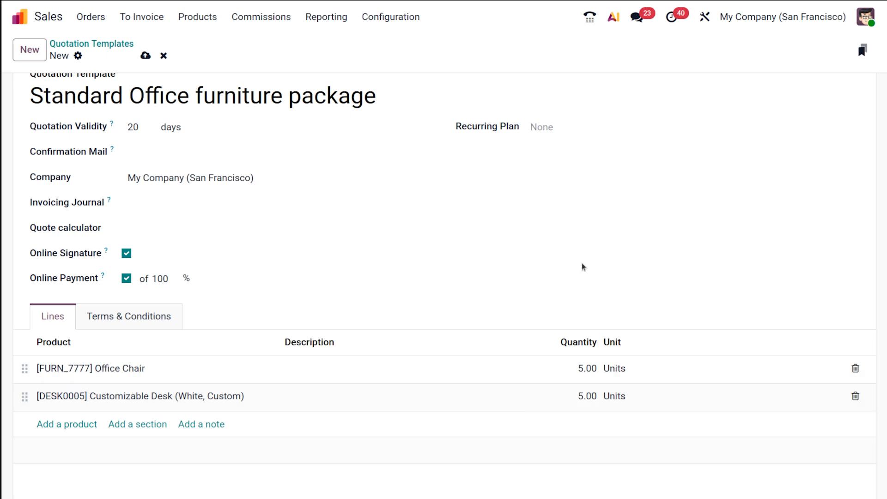
Add the product Large Cabinet (45) to the template lines with a quantity of 5
left_click(57, 428)
type("cabi")
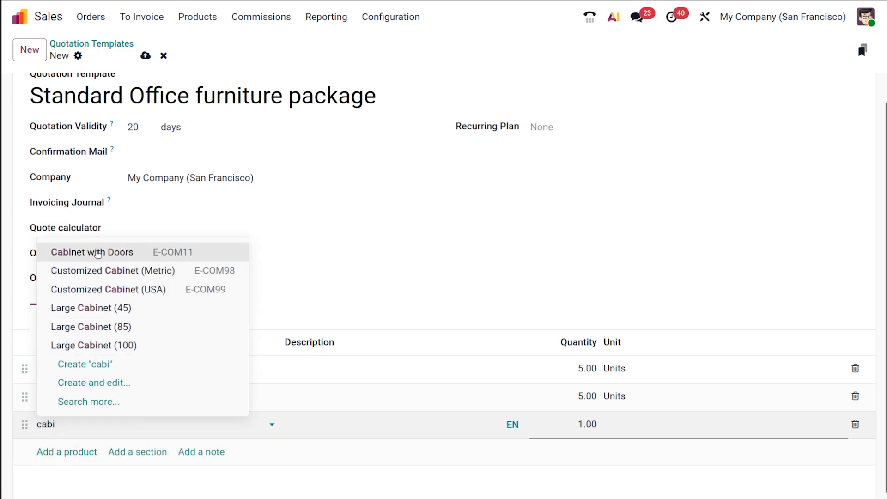
left_click(82, 309)
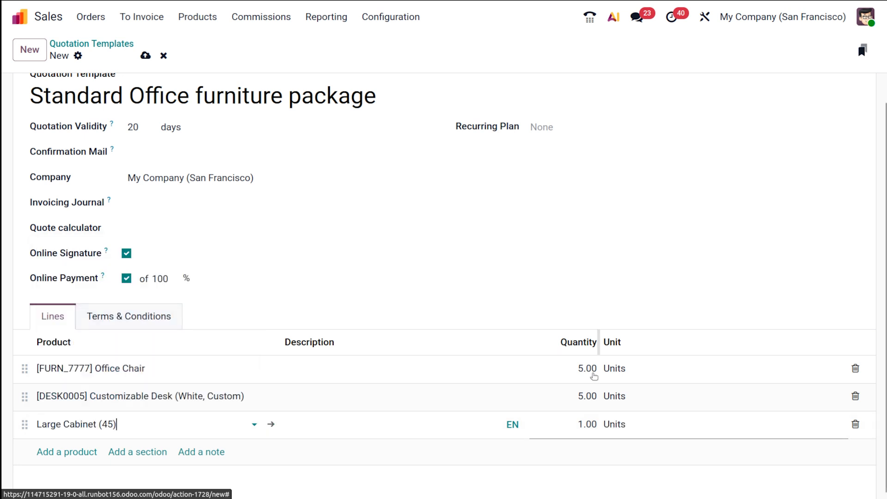
left_click(585, 424)
type("5")
left_click(643, 151)
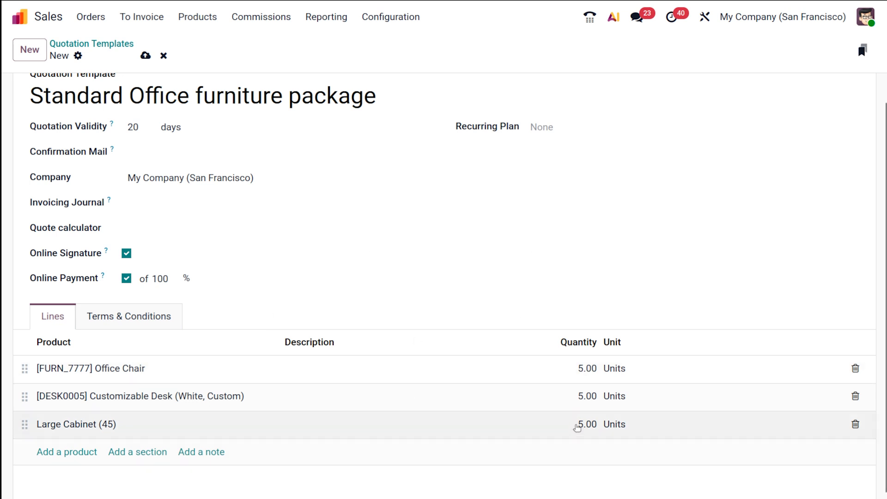
Check the template's product lines and show its Terms & Conditions section
scroll(656, 401, "down", 1)
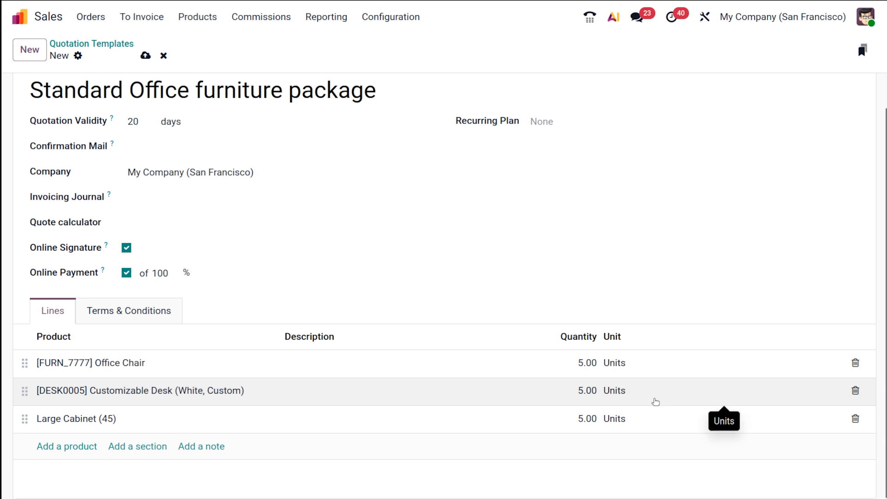
left_click(123, 311)
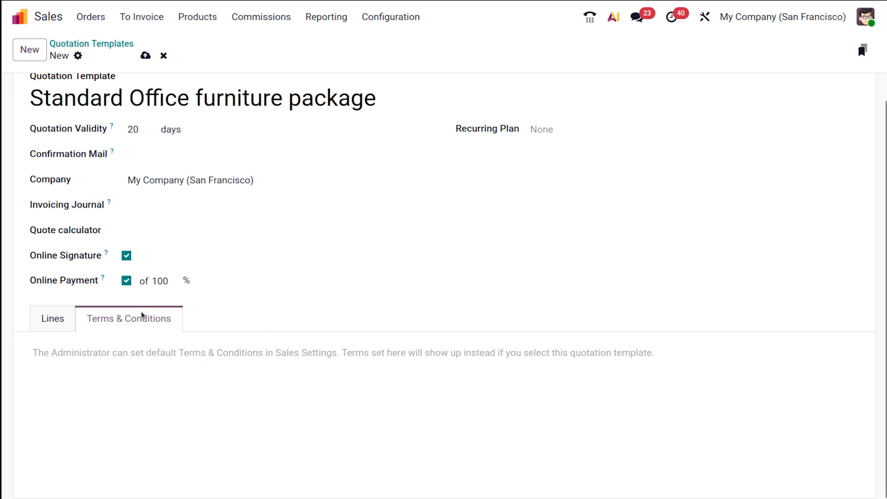
left_click(40, 318)
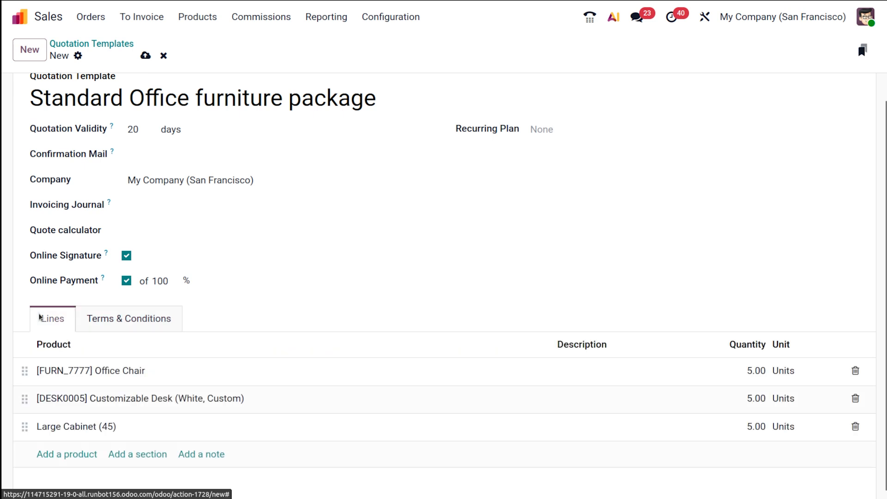
left_click(158, 316)
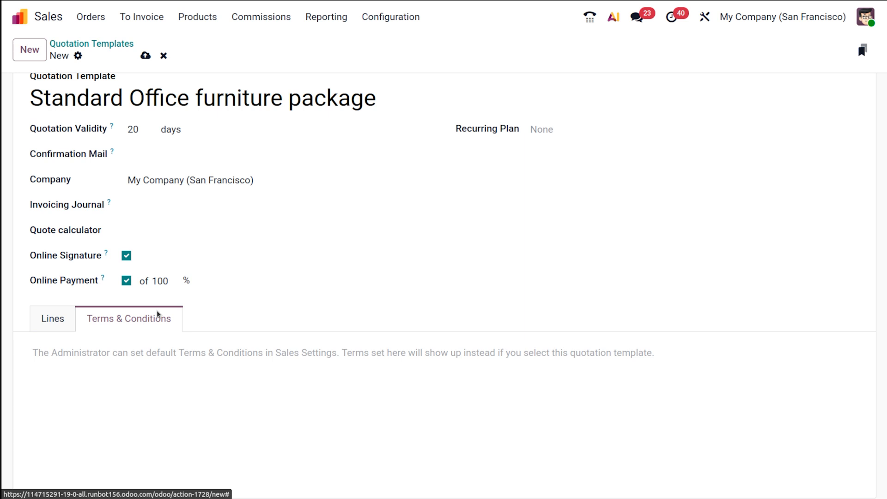
Look at the recurring plans available for the quotation template without choosing one
scroll(411, 185, "up", 1)
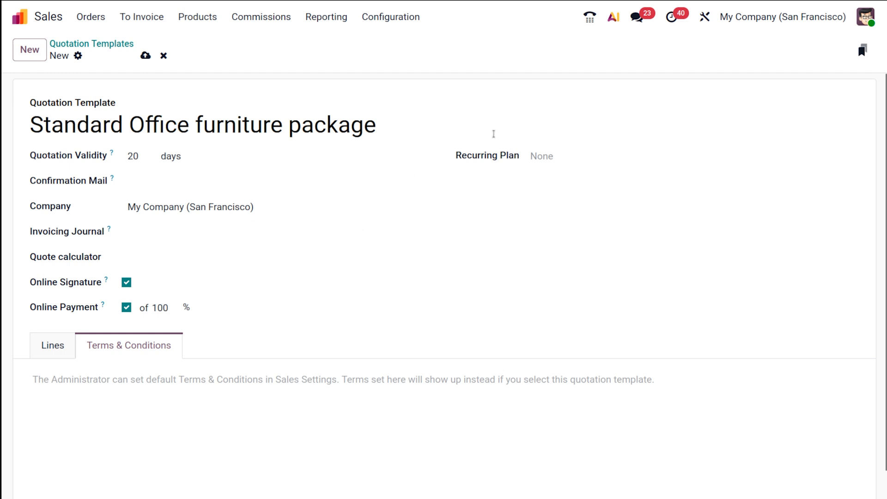
left_click(574, 157)
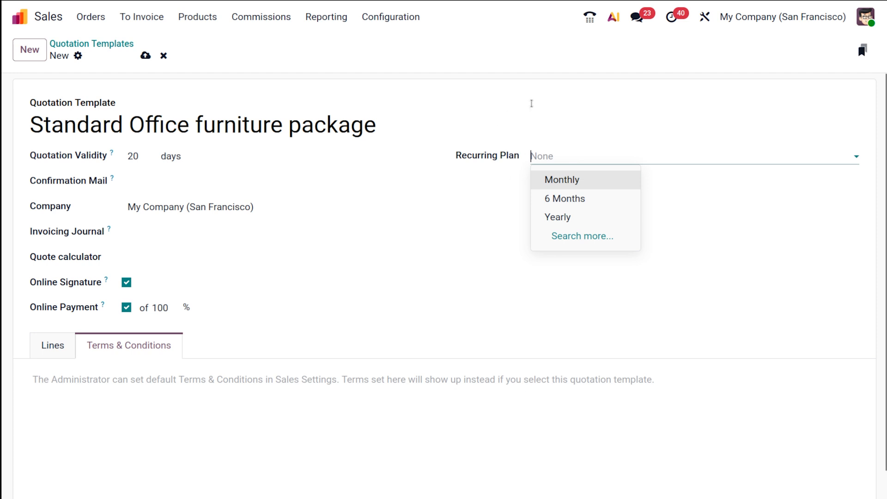
left_click(461, 250)
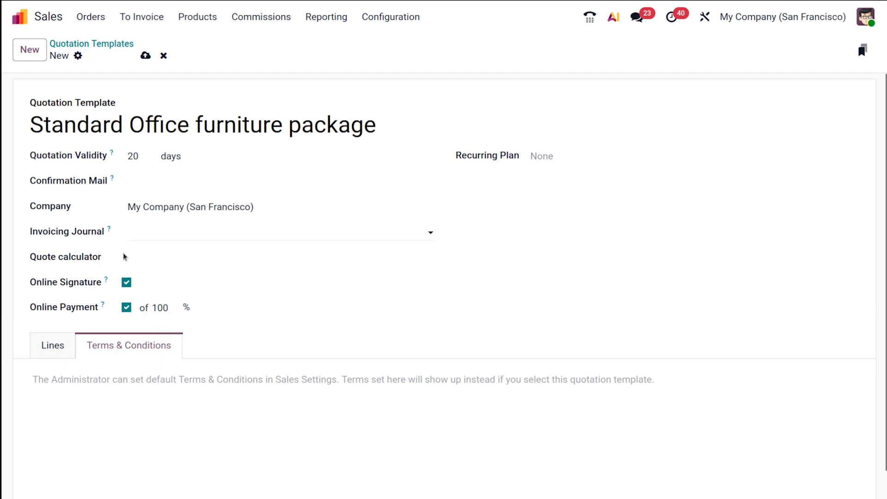
Save the Standard Office furniture package template and return to the list of quotation templates
left_click(145, 58)
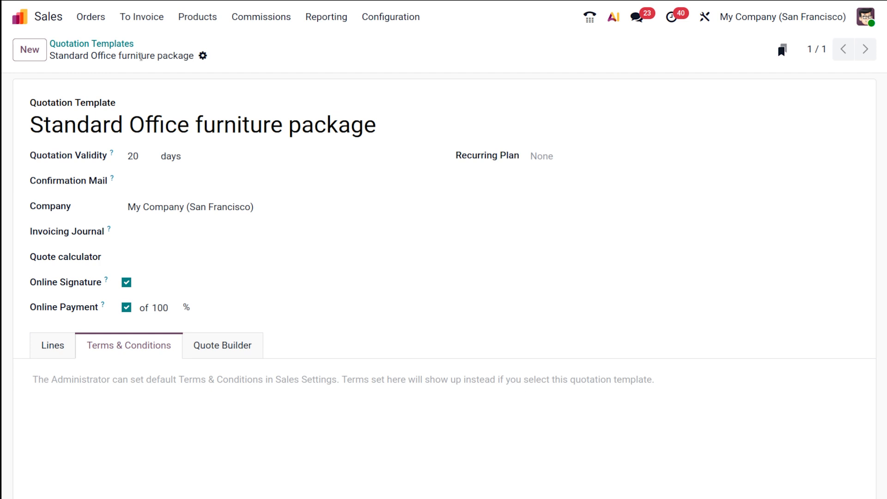
left_click(105, 44)
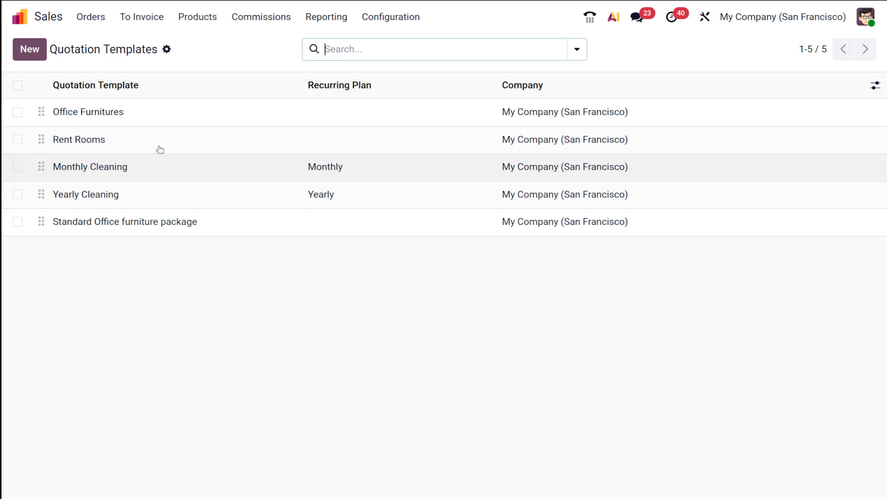
Create a new sales quotation and apply the Standard Office furniture package quotation template to it
left_click(92, 19)
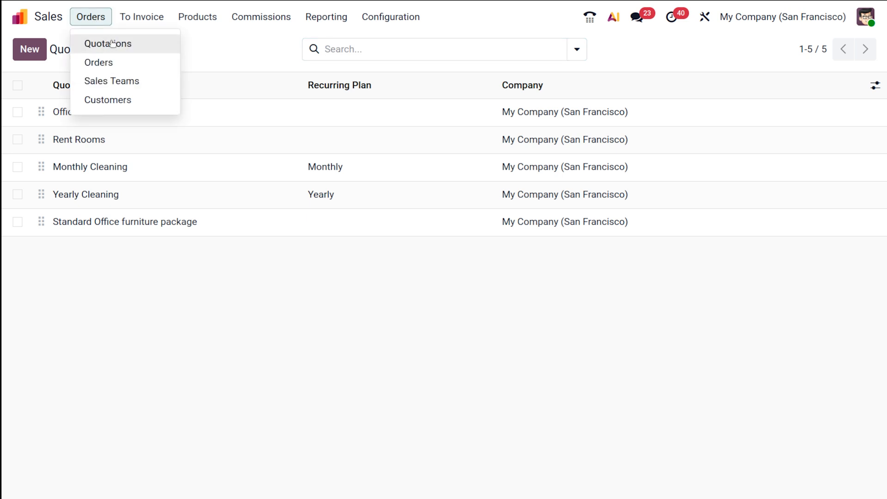
left_click(148, 46)
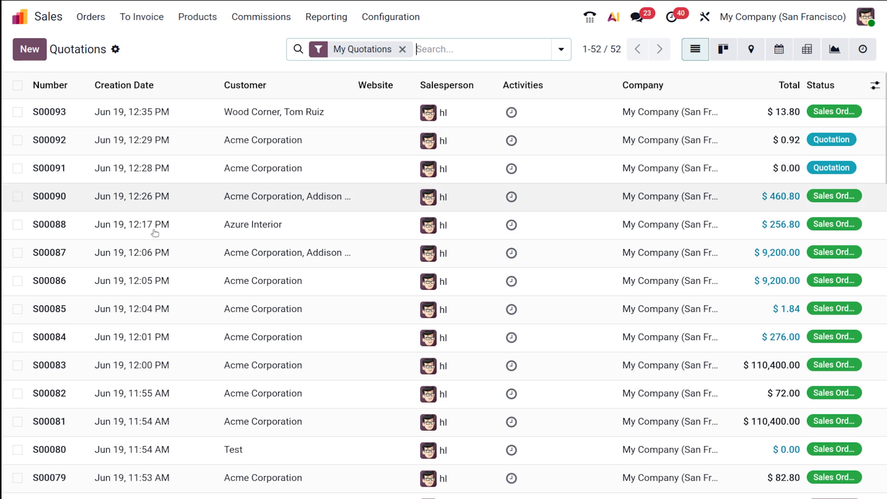
left_click(21, 51)
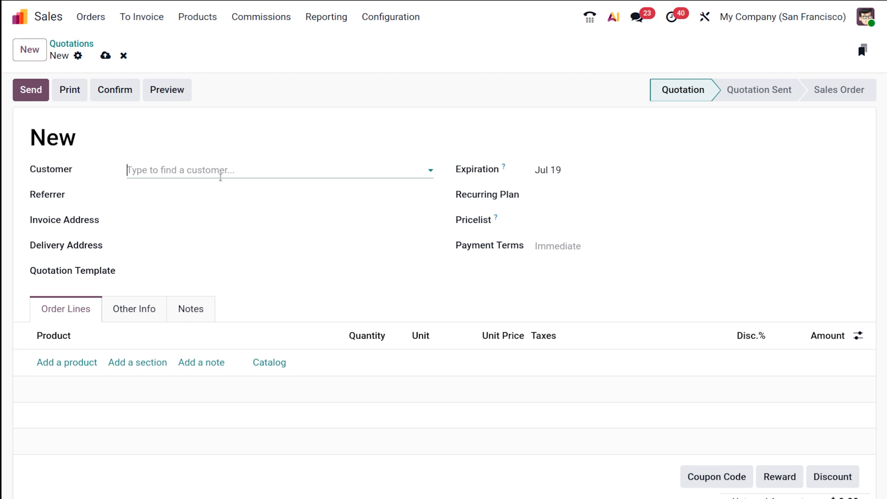
left_click(155, 270)
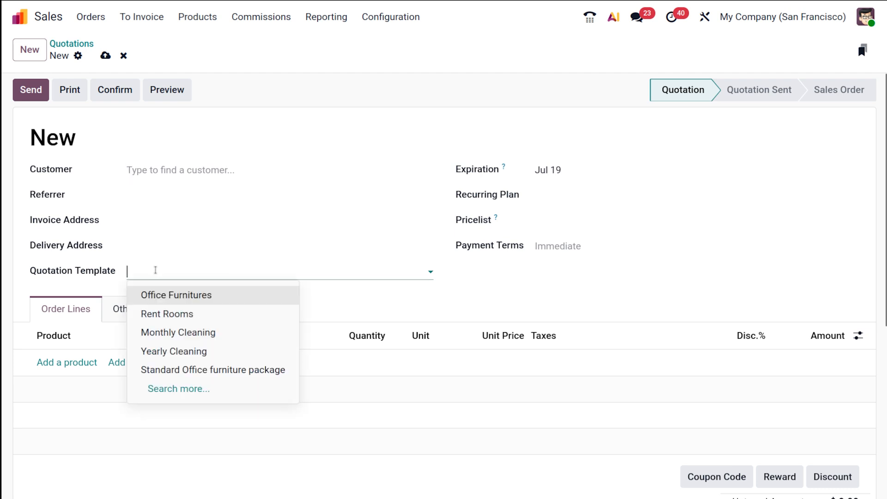
left_click(232, 369)
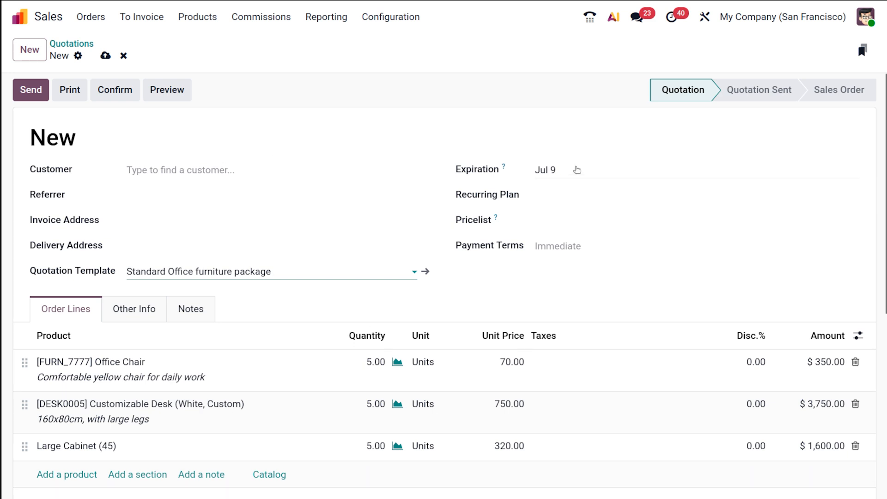
Set OpenWood as the quotation's customer and check the order lines filled in from the template
left_click(242, 170)
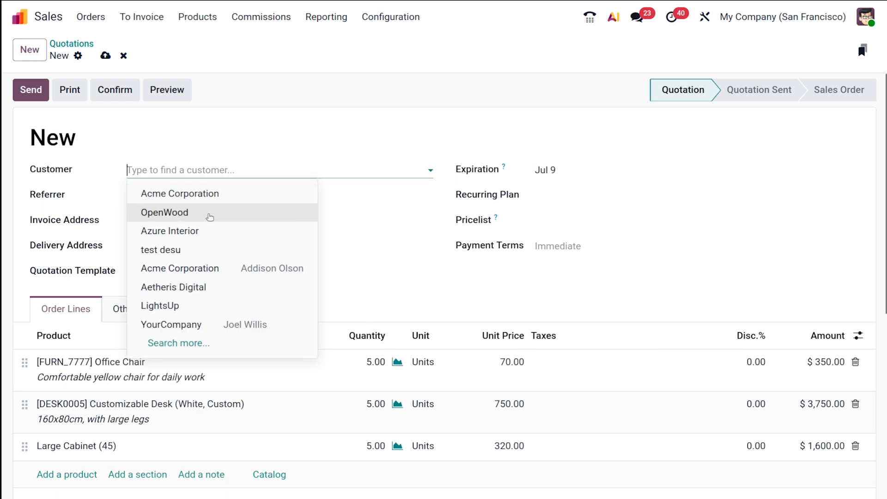
left_click(210, 213)
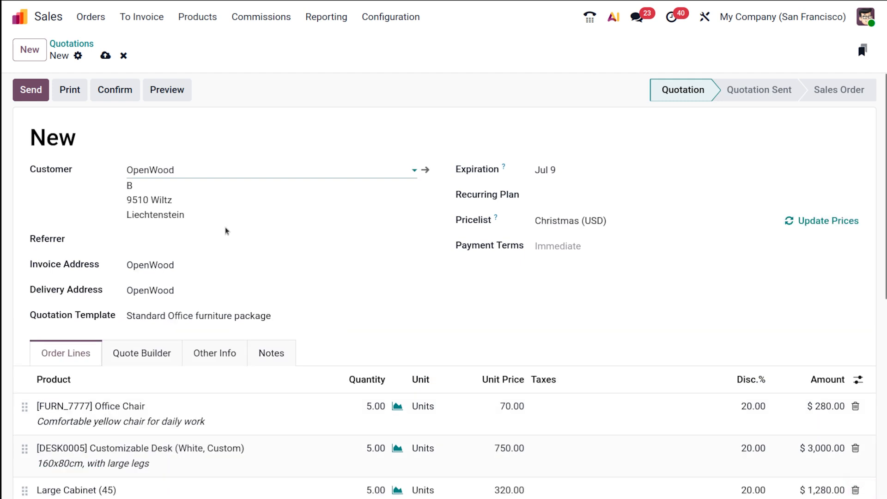
scroll(262, 330, "down", 6)
scroll(263, 330, "up", 5)
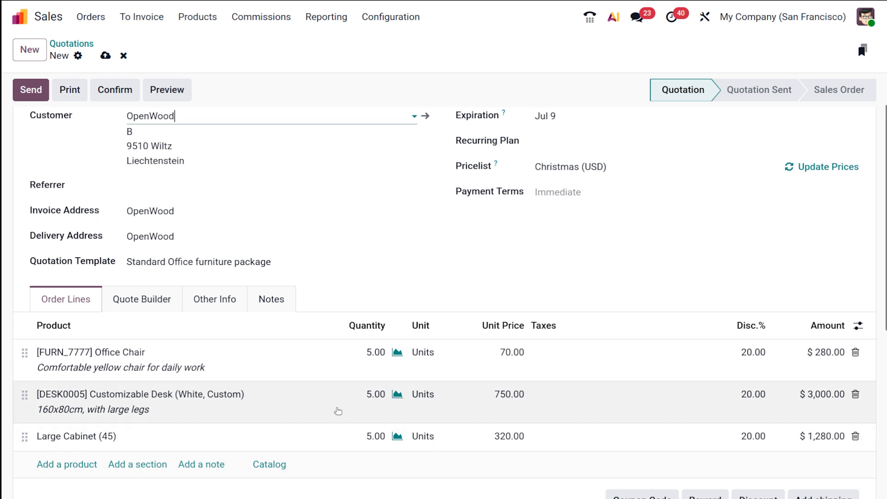
Check the Office Chair quantity and the rest of the quotation without changing anything, and save the quotation
left_click(356, 352)
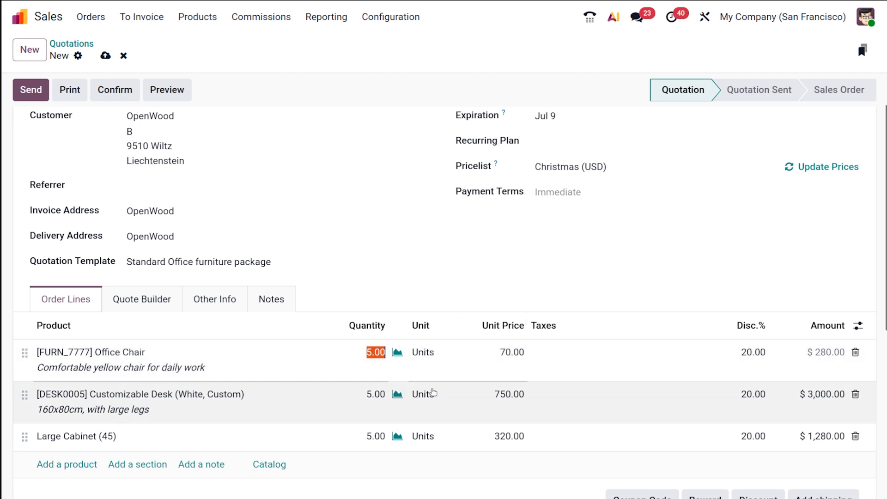
left_click(452, 260)
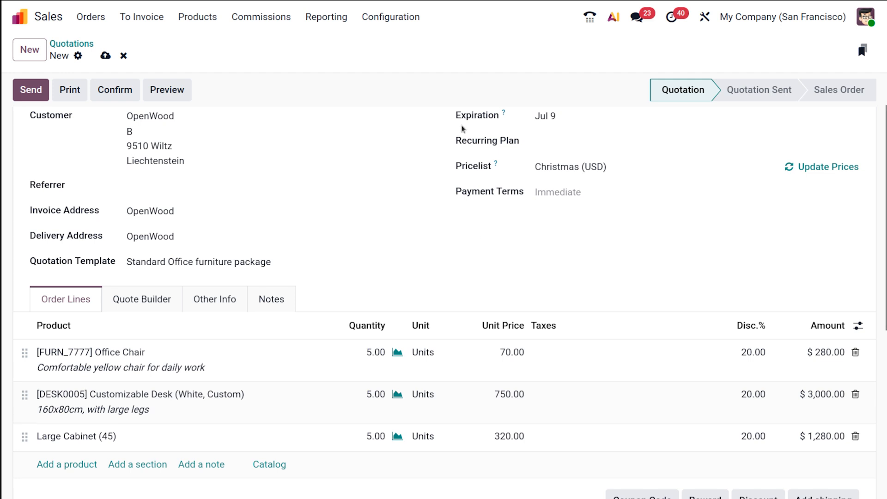
scroll(463, 129, "up", 2)
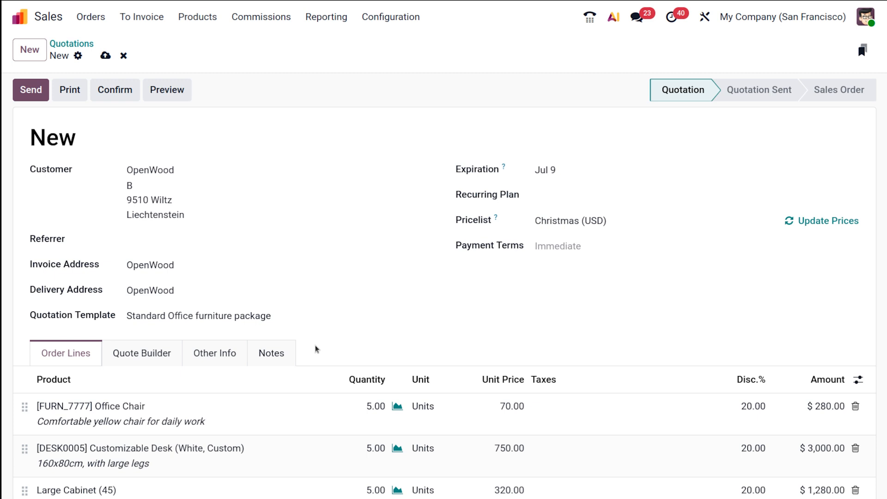
scroll(233, 418, "down", 7)
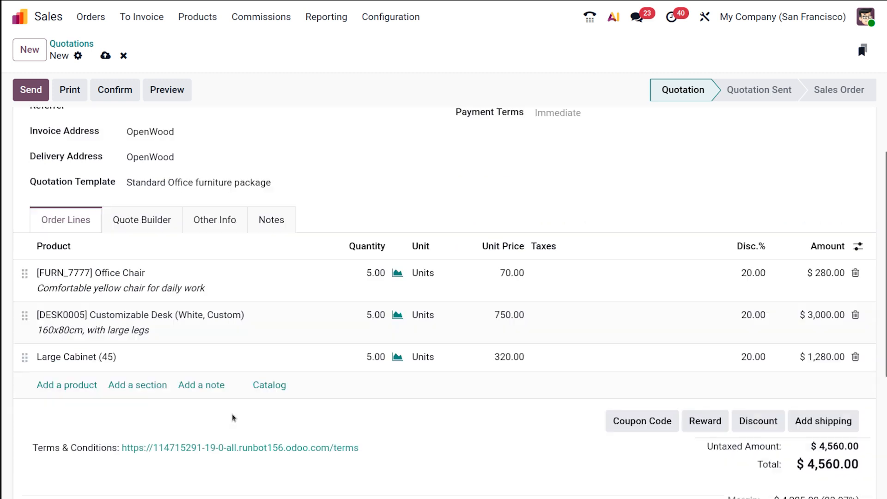
scroll(233, 418, "up", 7)
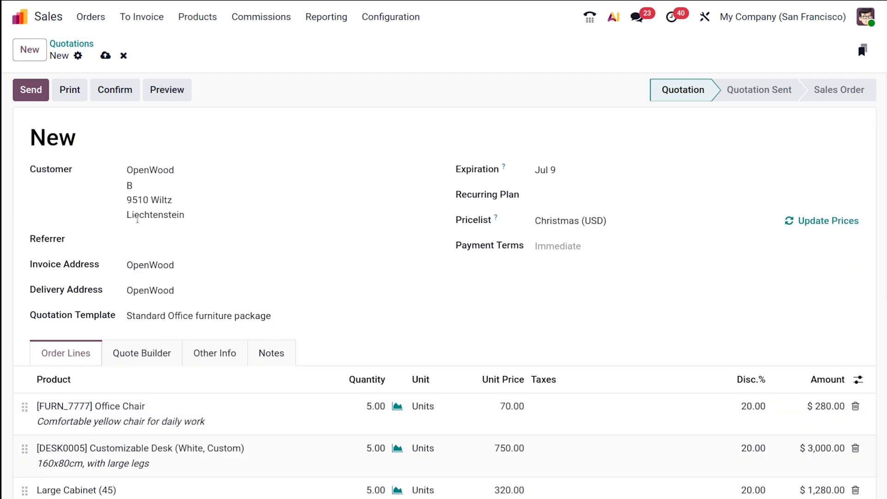
left_click(102, 55)
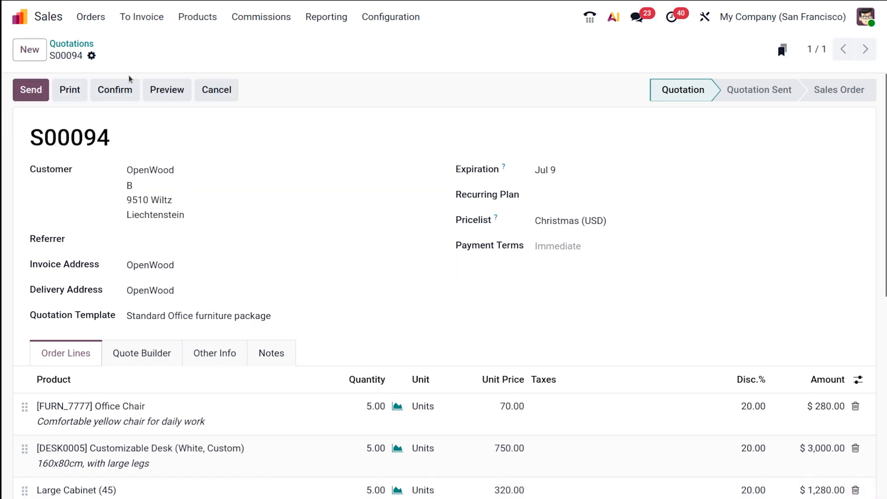
Review the saved quotation from its header details down to the order lines, terms and totals
scroll(132, 390, "down", 7)
scroll(131, 392, "up", 7)
scroll(130, 392, "down", 5)
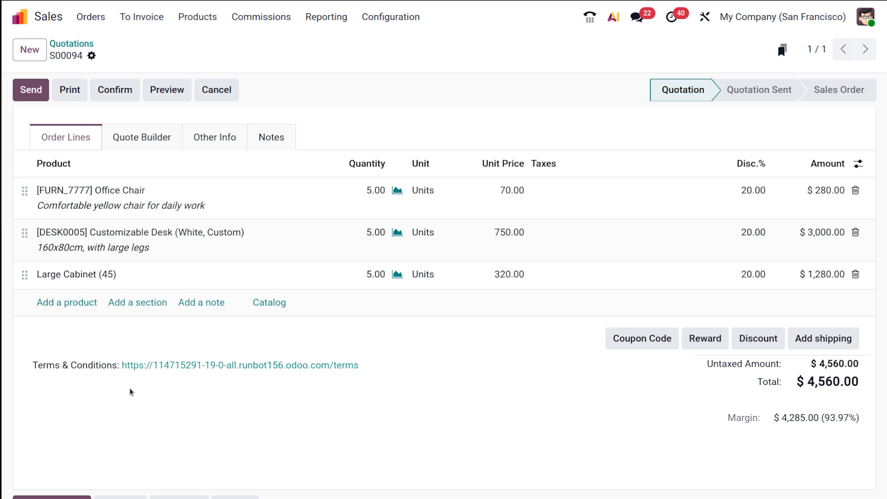
scroll(130, 392, "up", 5)
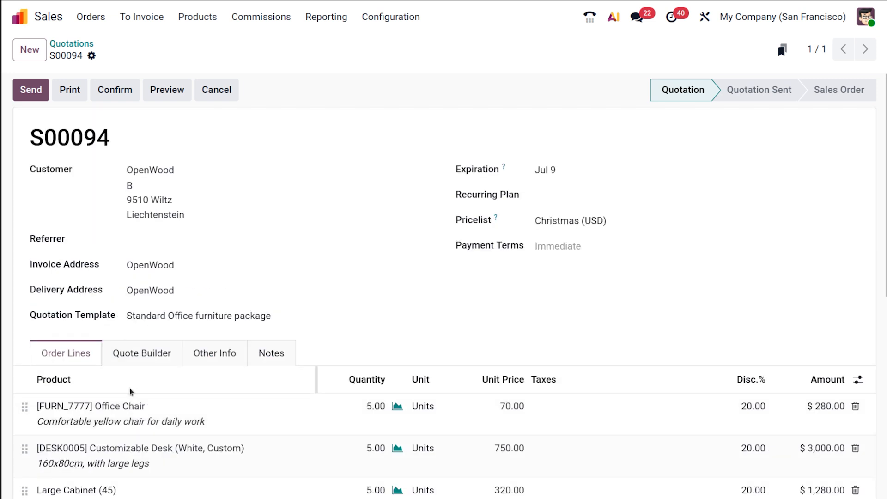